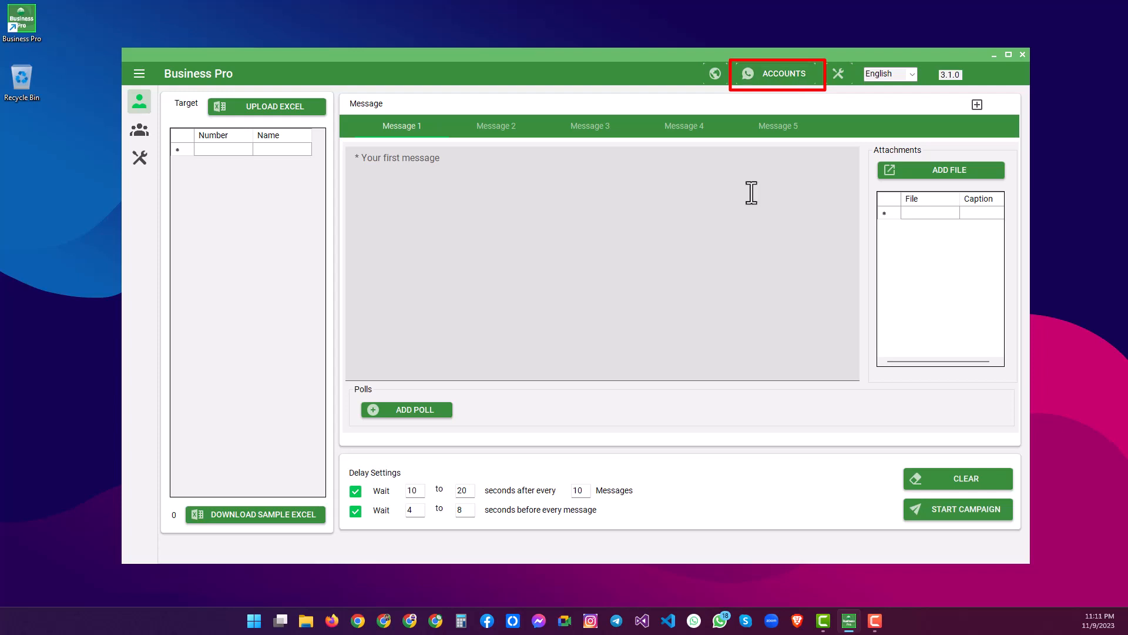
# - Add a new WhatsApp account named Profile-2 to the account manager
pyautogui.click(781, 76)
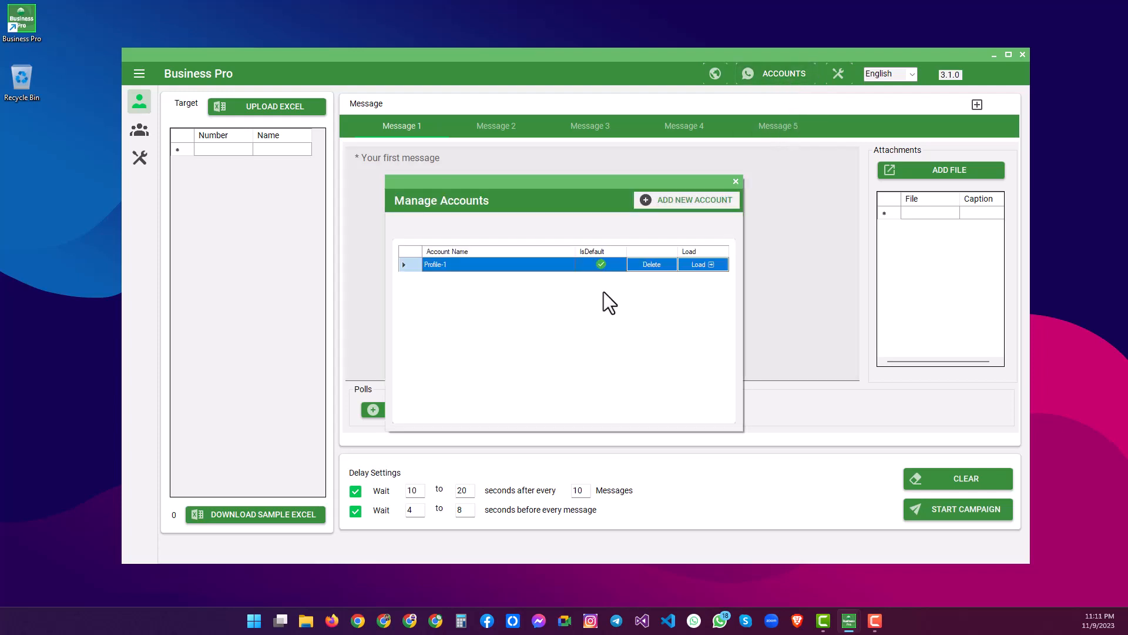
pyautogui.moveTo(578, 184); pyautogui.dragTo(582, 173)
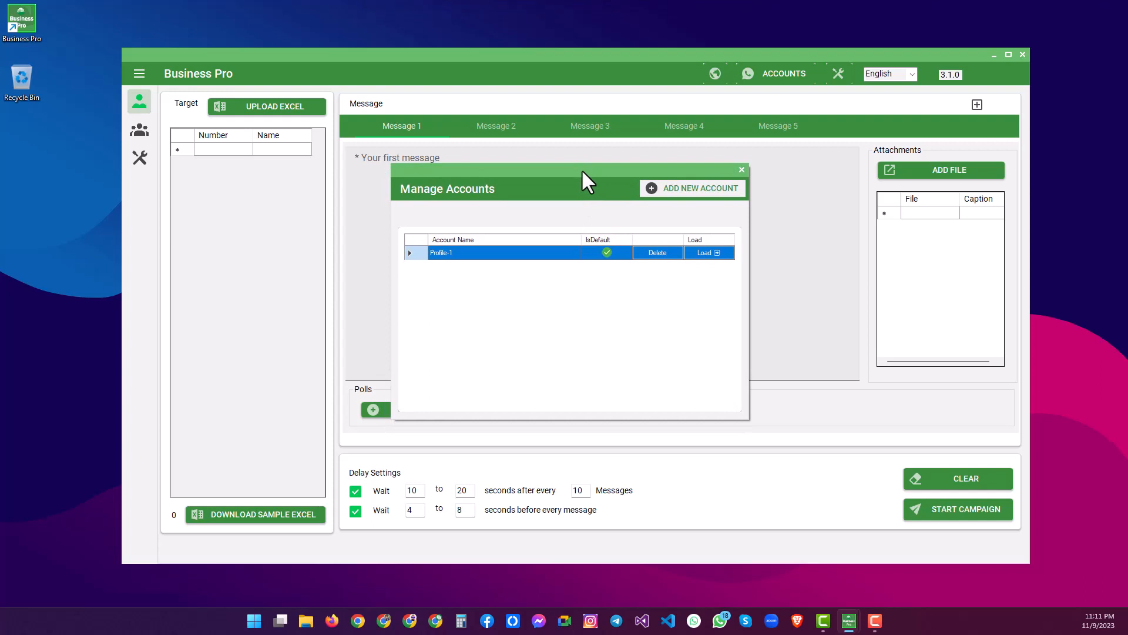
pyautogui.click(704, 187)
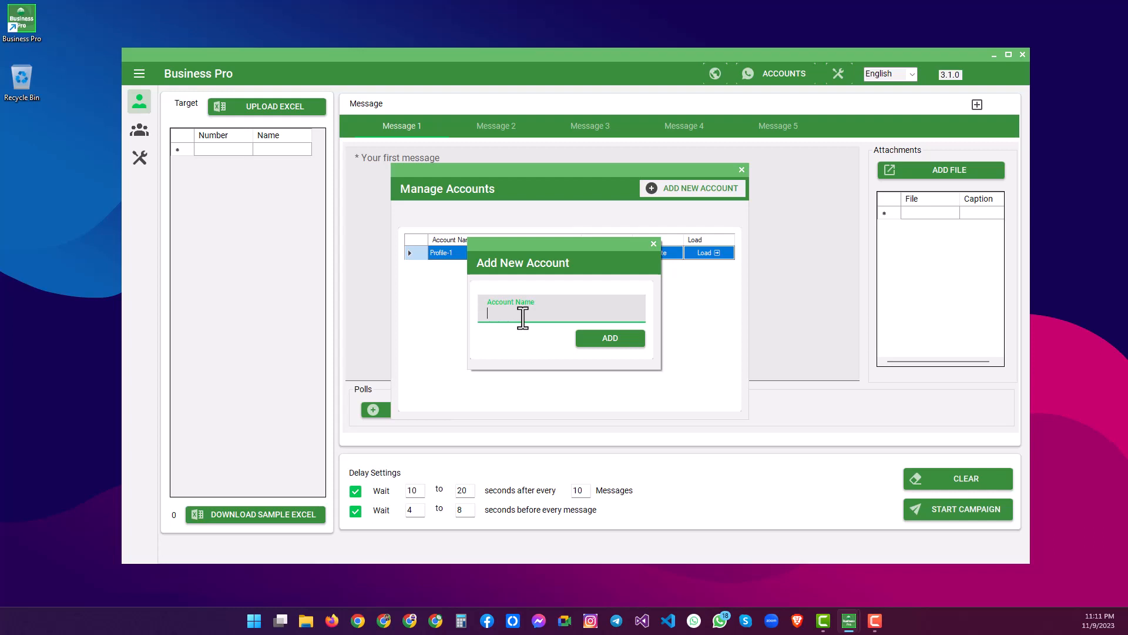
pyautogui.write('Profile-2')
pyautogui.click(609, 339)
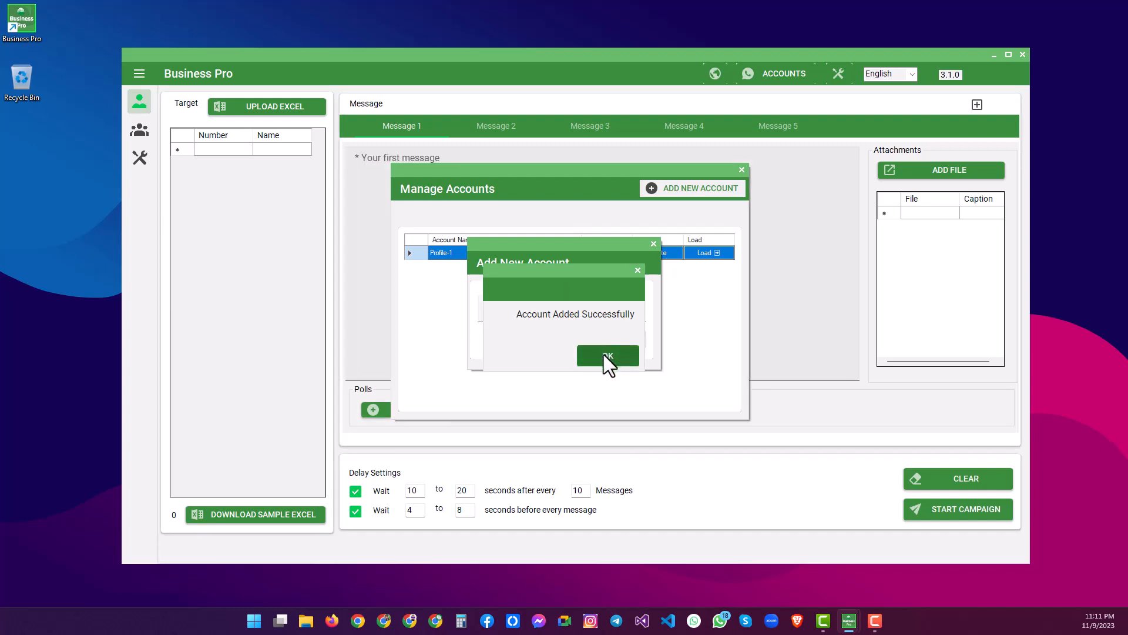
pyautogui.click(604, 354)
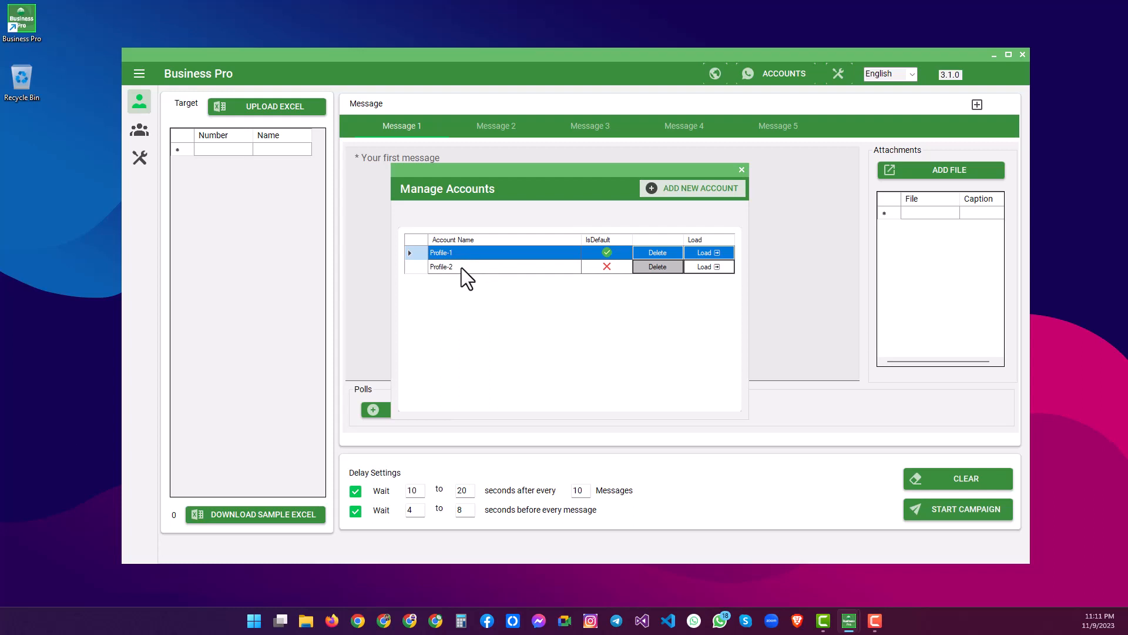
# - Load Profile-2's WhatsApp session in the built-in browser, and close that browser window once the chats are loaded
pyautogui.click(706, 267)
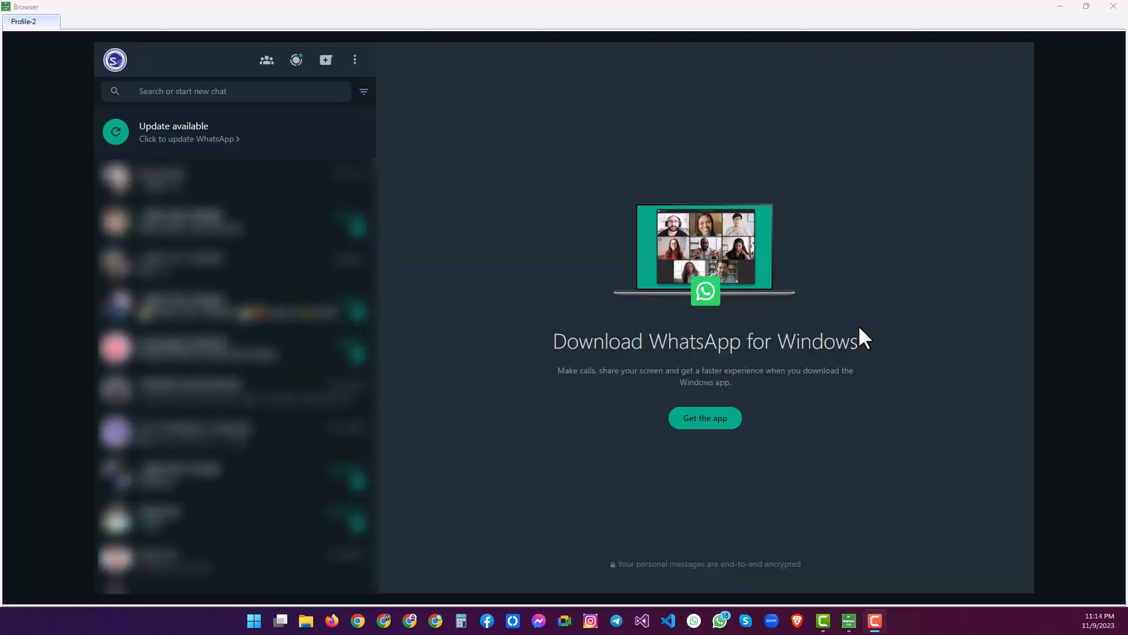
pyautogui.click(1086, 7)
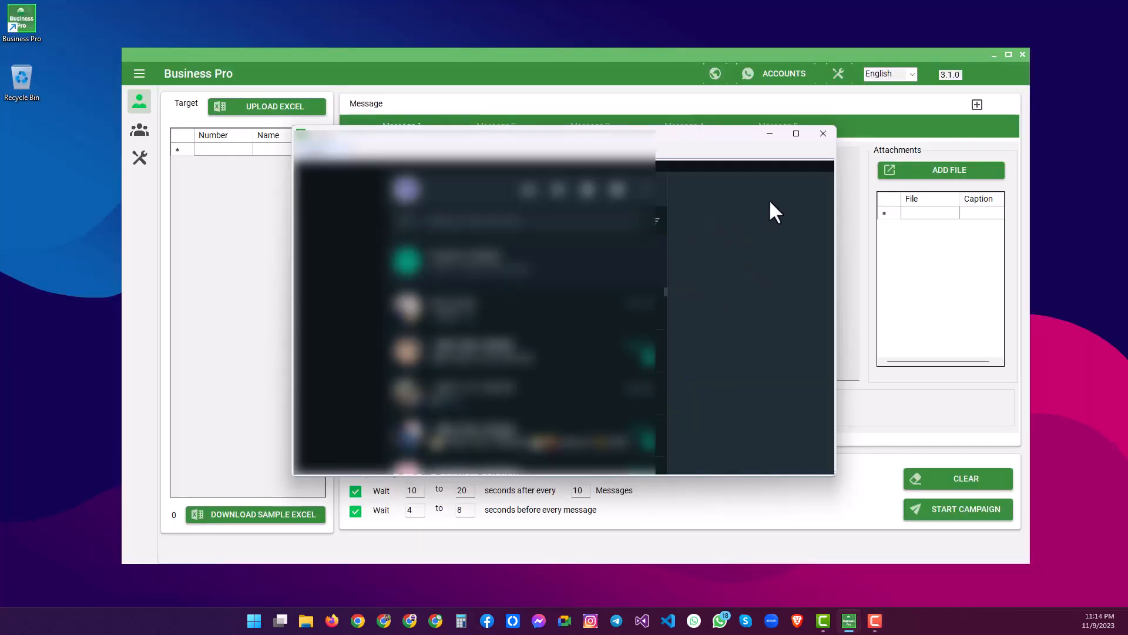
pyautogui.click(823, 133)
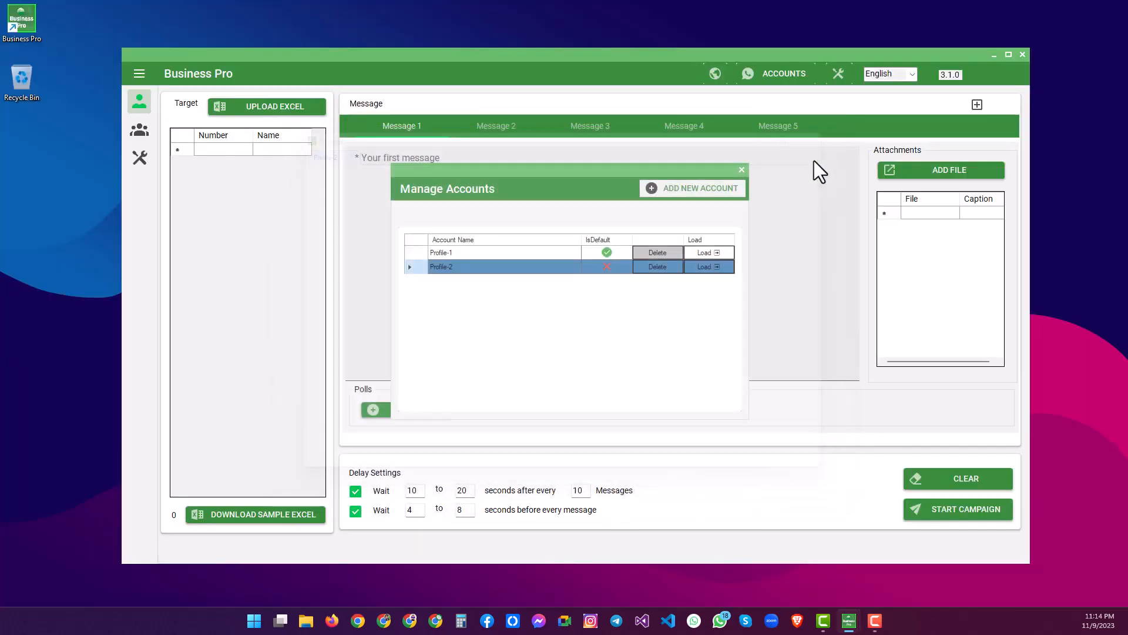
# - Set Profile-2 as the primary account and switch the primary account back to Profile-1
pyautogui.rightClick(535, 269)
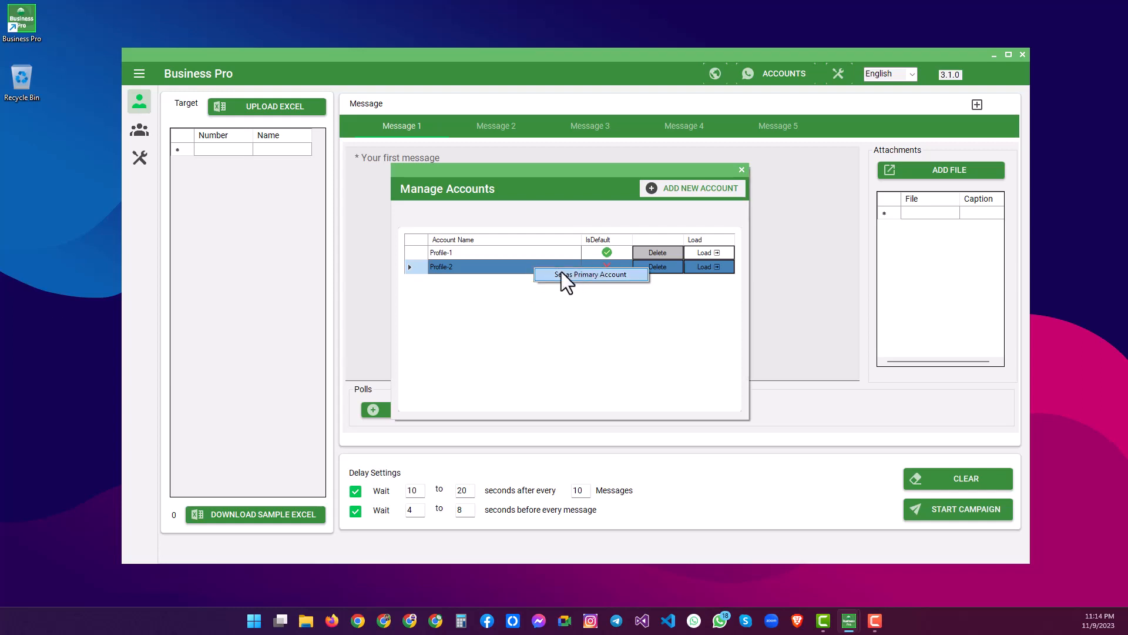
pyautogui.click(562, 273)
pyautogui.rightClick(562, 249)
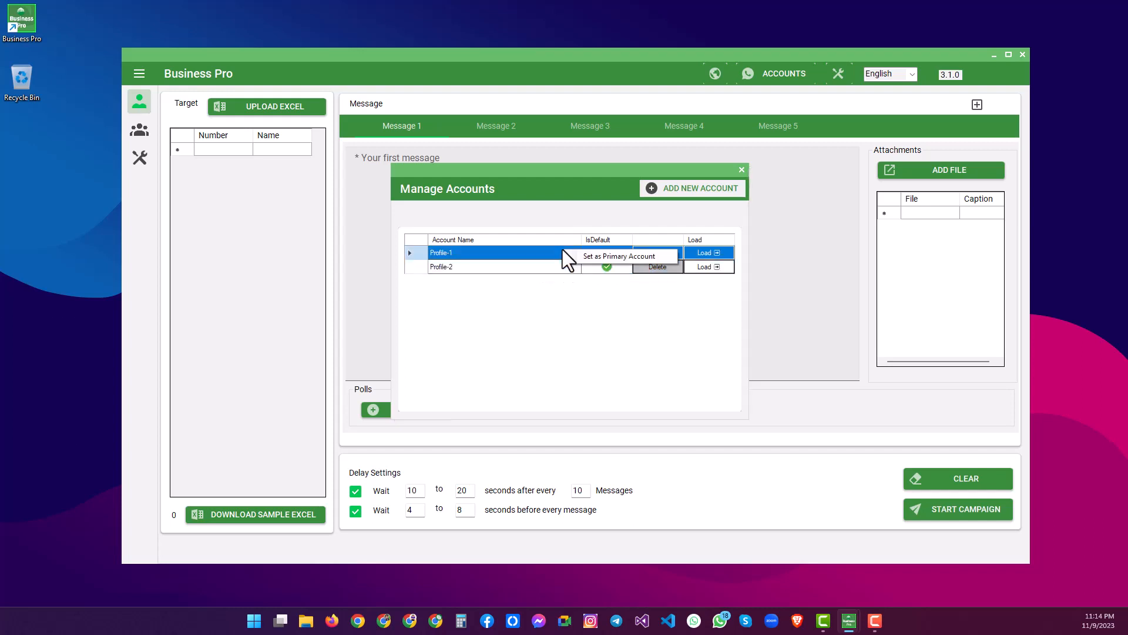
pyautogui.click(590, 257)
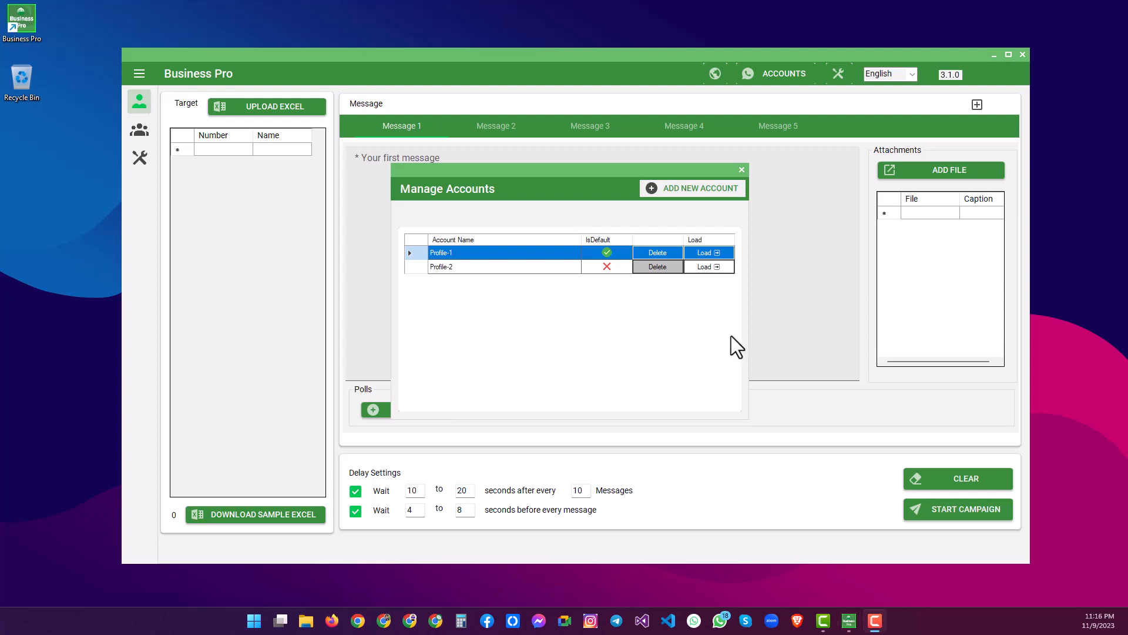
# - Check the primary-account option for Profile-1 without applying it and close the account manager
pyautogui.rightClick(522, 253)
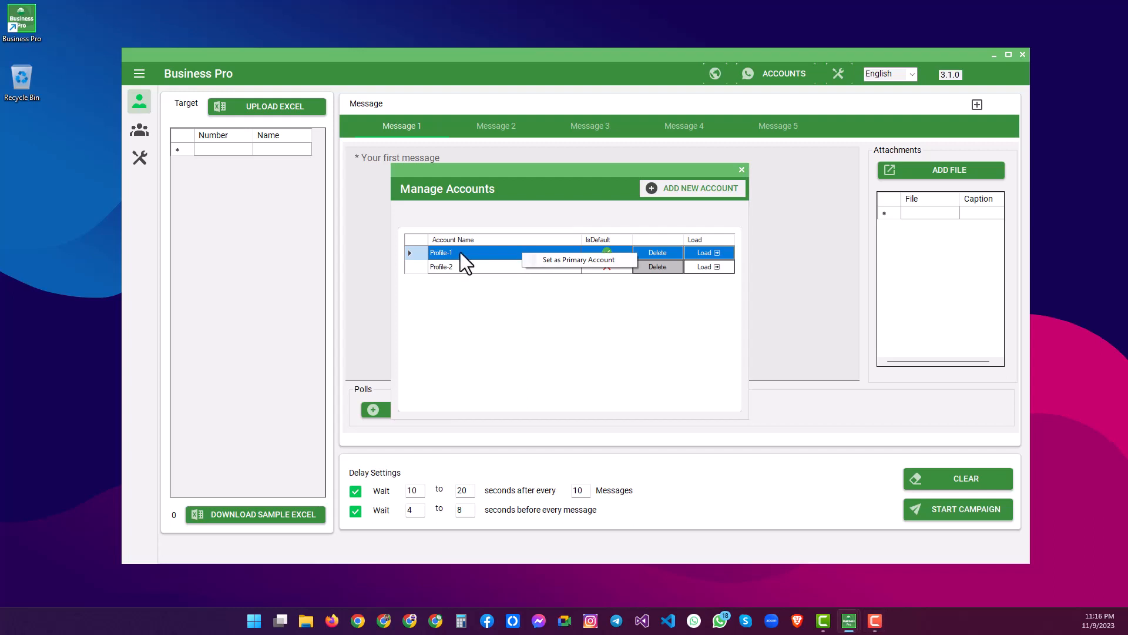
pyautogui.click(487, 284)
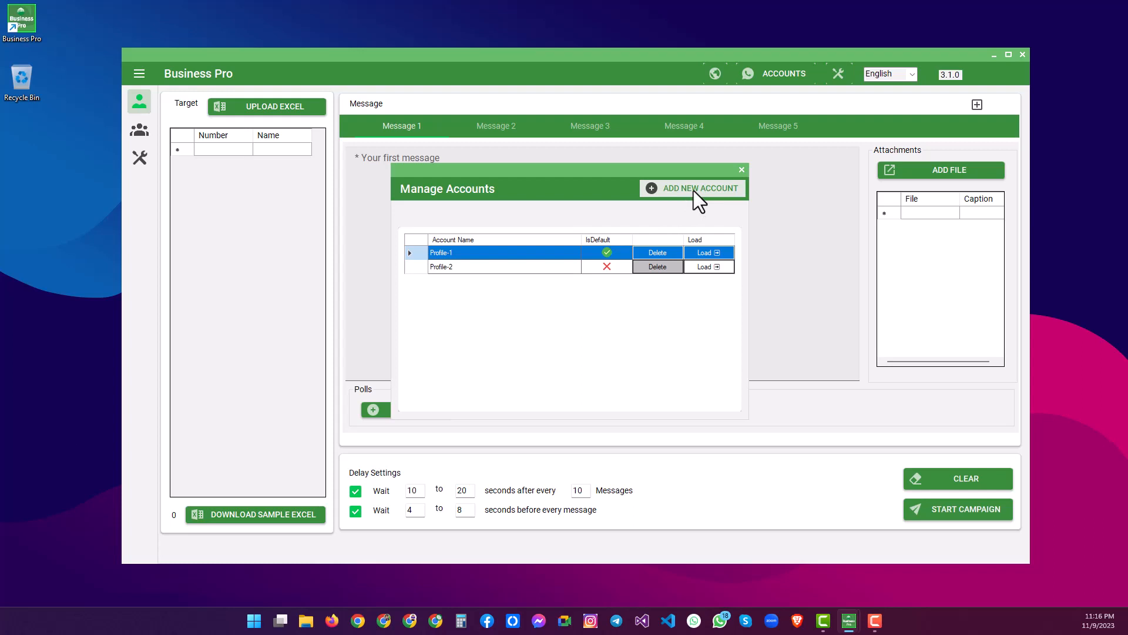
pyautogui.click(742, 170)
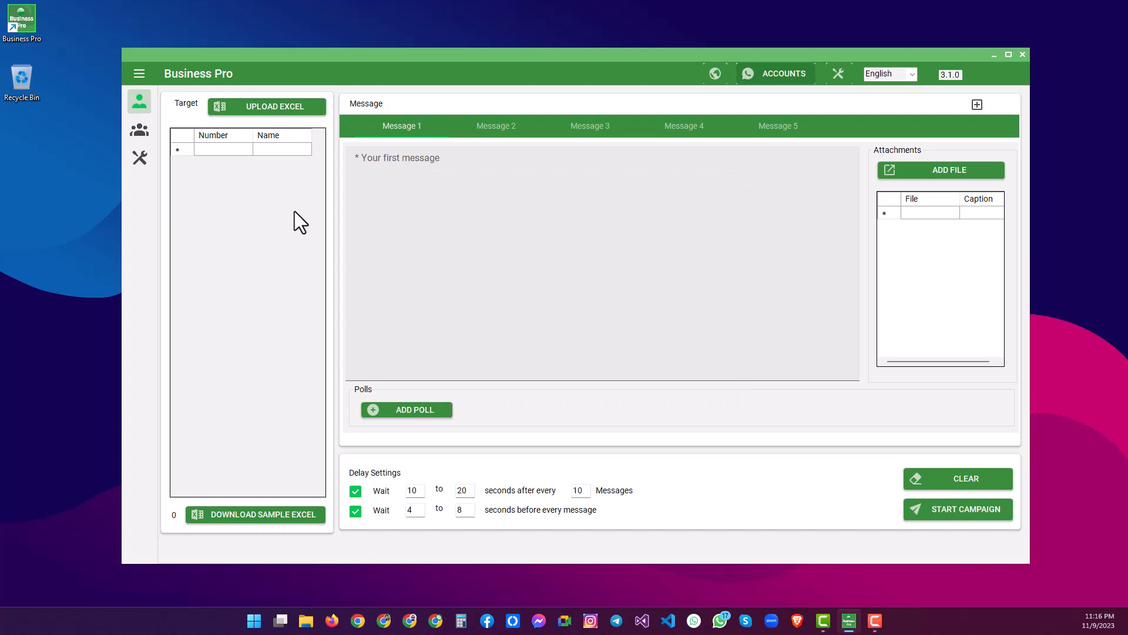
pyautogui.click(246, 148)
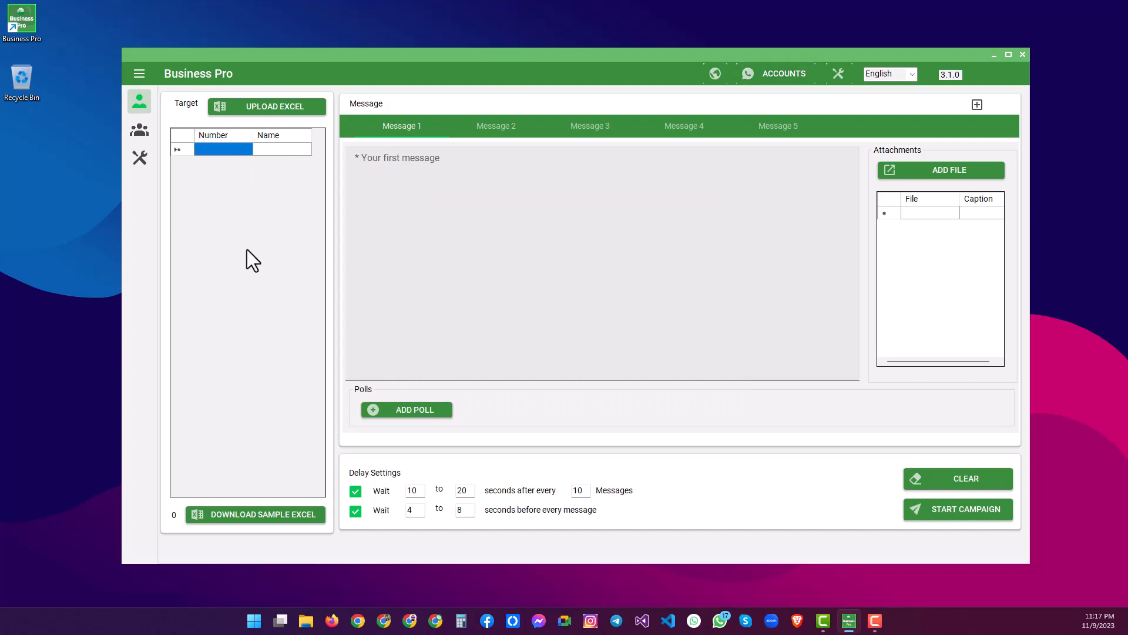
pyautogui.rightClick(252, 168)
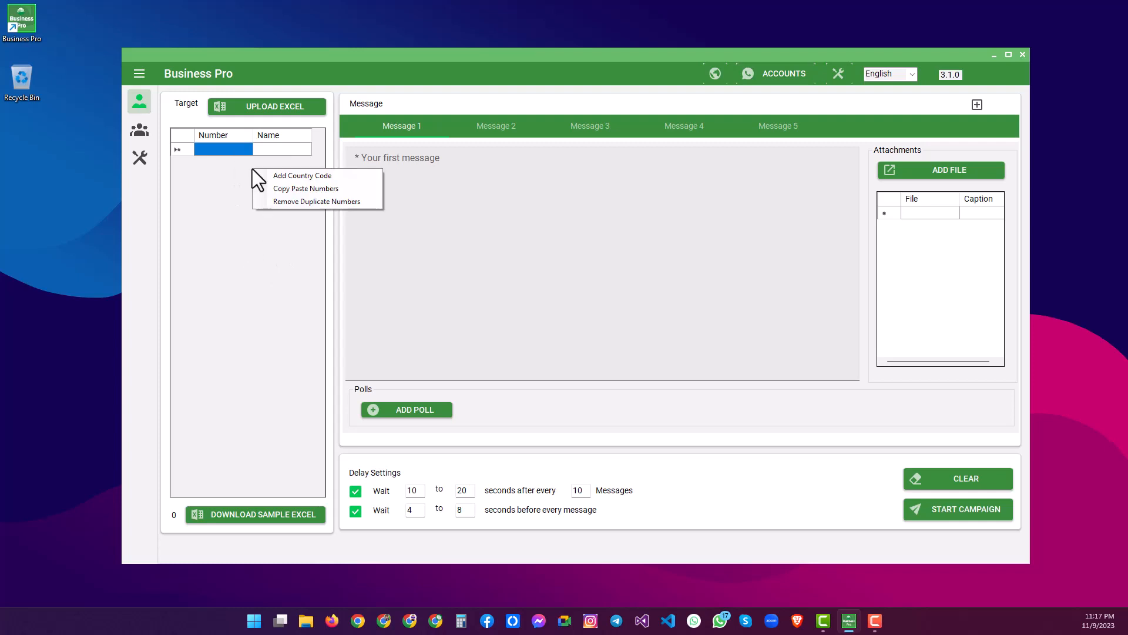
pyautogui.click(288, 189)
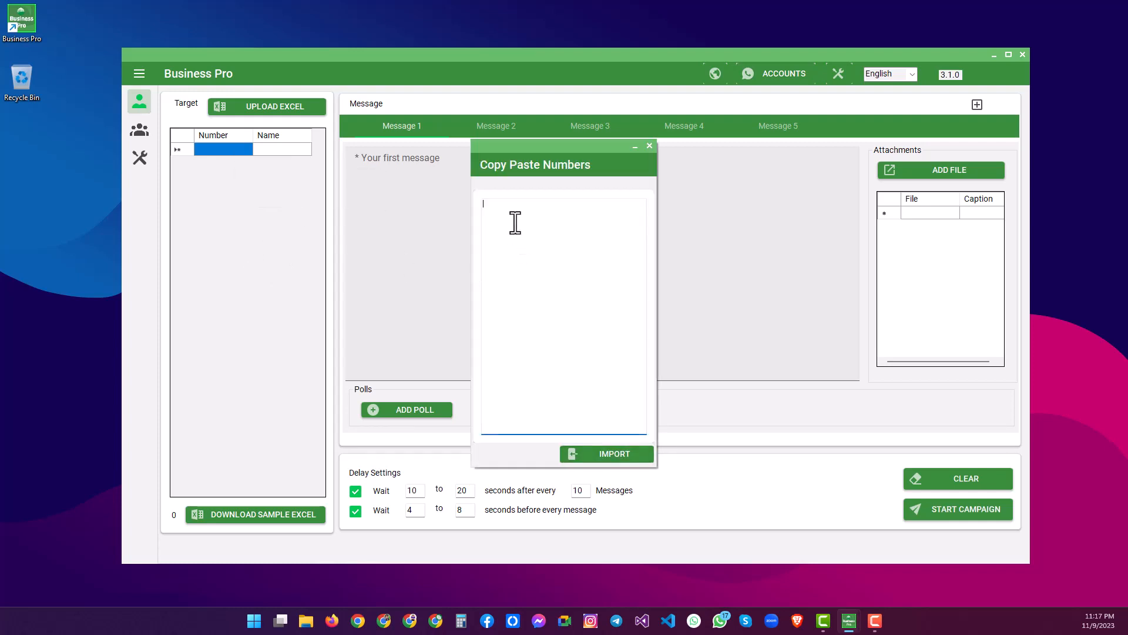
pyautogui.rightClick(505, 215)
pyautogui.click(548, 238)
pyautogui.click(650, 145)
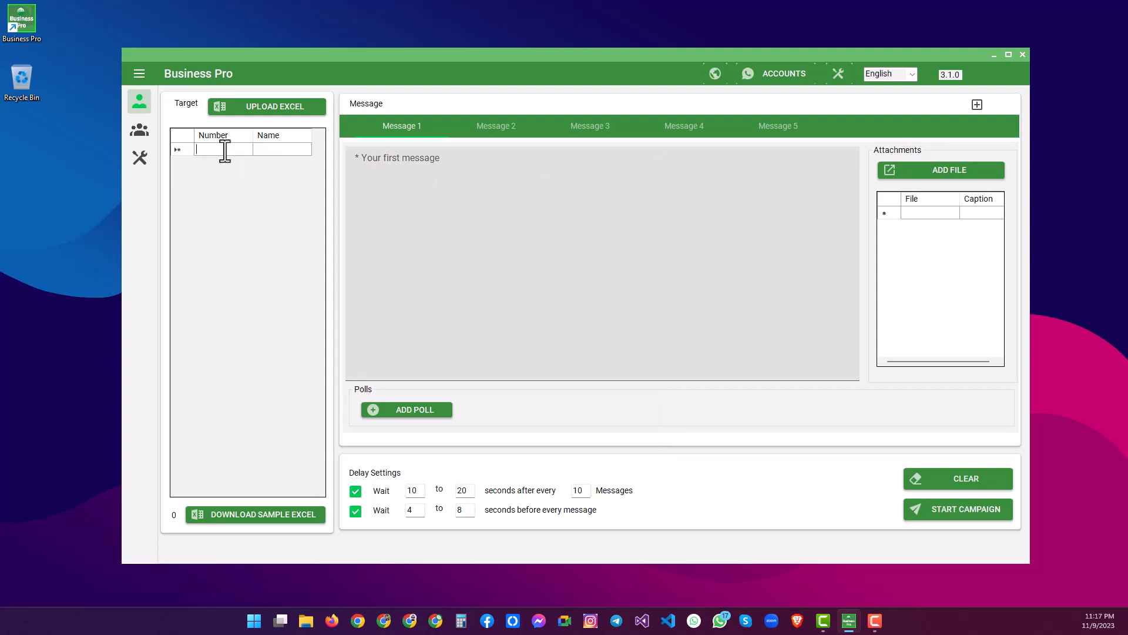
# - Paste the copied recipient phone numbers into the Number column of the target list
pyautogui.hotkey('ctrl', 'v')
# - Fill Message 1 with the Windows-based Desktop WhatsApp Marketing Tool description and feature list, replacing the draft greeting "Hello.. This is"
pyautogui.click(434, 184)
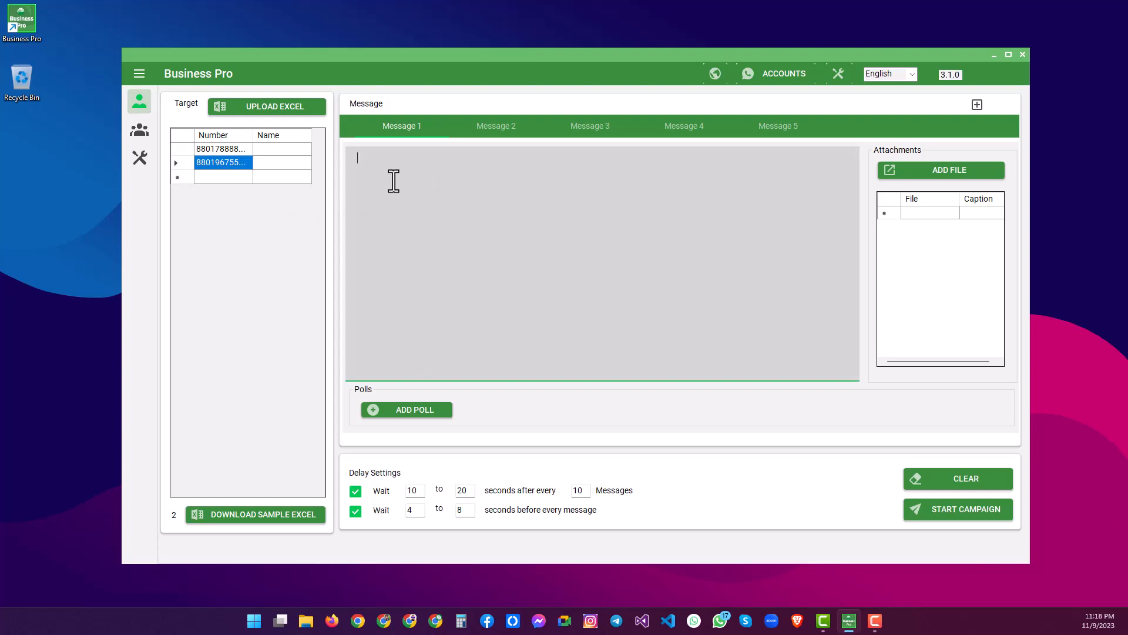
pyautogui.write('Hello.. This is')
pyautogui.moveTo(413, 176); pyautogui.dragTo(351, 161)
pyautogui.write('It is a complete Windows-based Desktop WhatsApp Marketing Tool, where you can do effective communication with your target audience at free of cost. WhatsPro is the only bulk WhatsApp sender with anti-blocking settings for fast message sending.  ◉ Ai Anti blocking system ◉ Import export contacts ◉ Send unlimited message ◉ Add multiple account ◉ Send personalized message ◉ WhatsApp group grabber ◉ Send Images, PDF, Files, Audio Recordings & Video ◉ Complete Delivery Report')
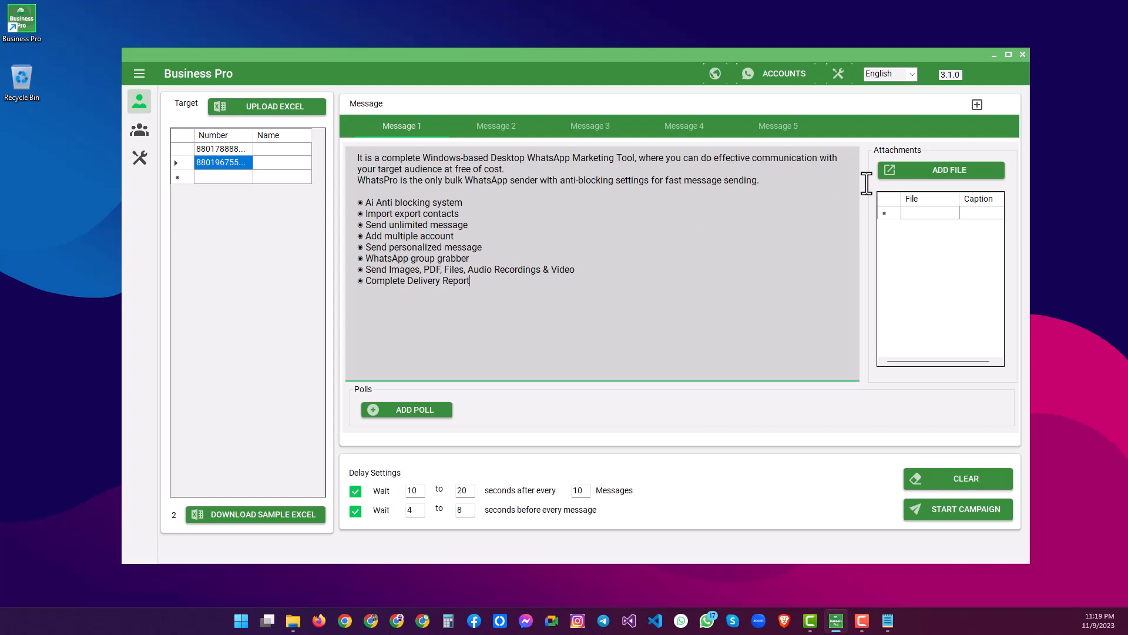
# - Attach Business-Pro-Whatsapp-Marketing-Software-min.png to Message 1 and set its caption to Attach With Main Message
pyautogui.click(931, 169)
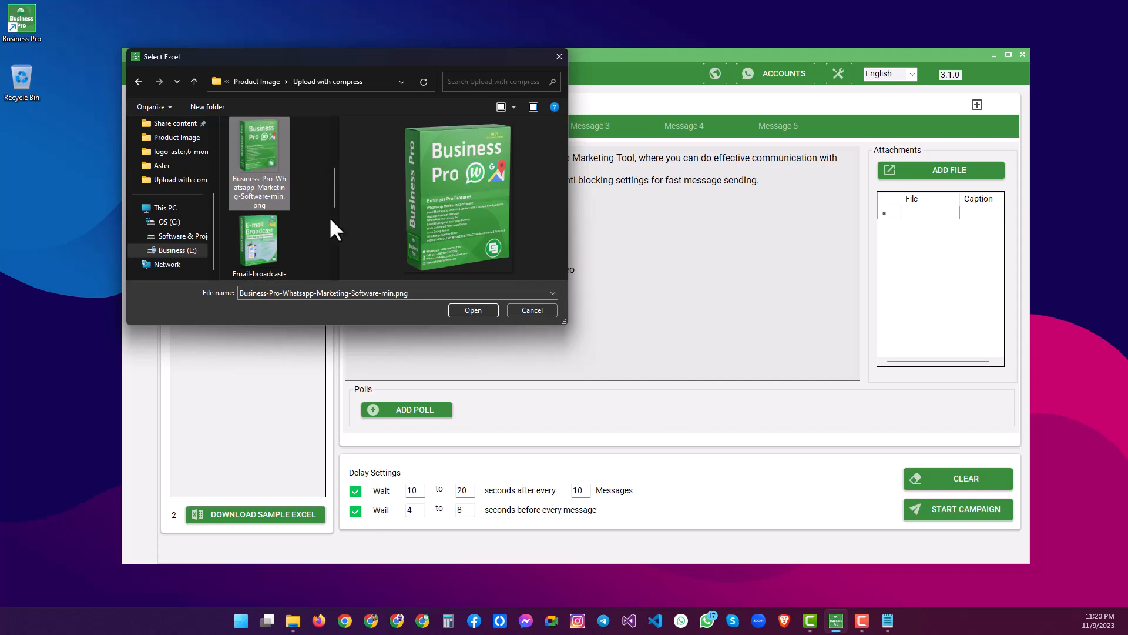
pyautogui.click(469, 309)
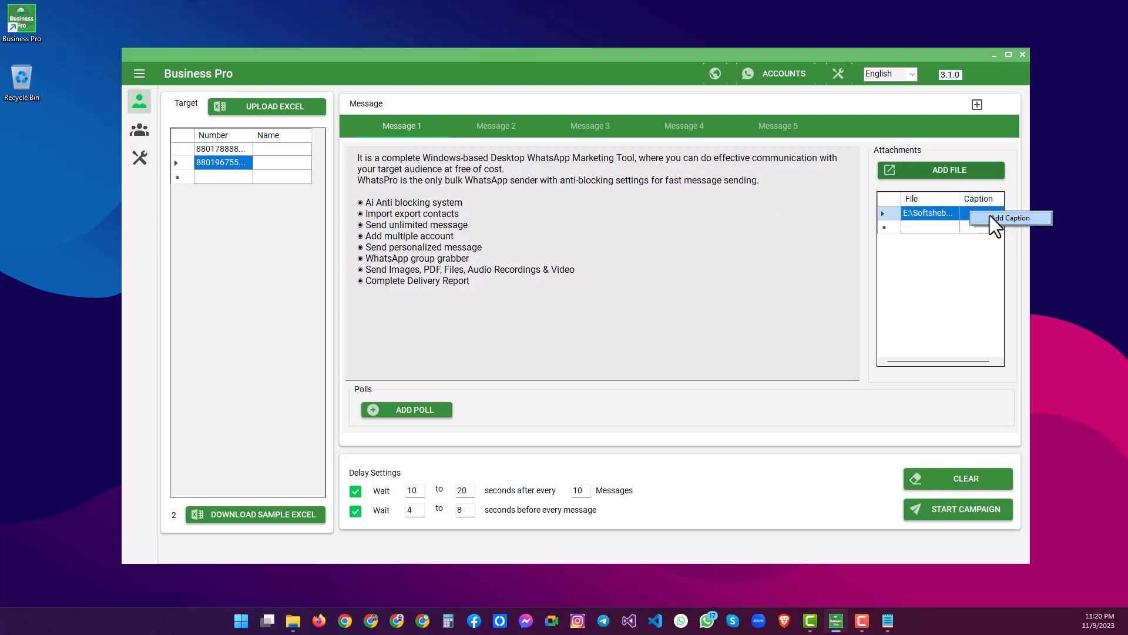
pyautogui.click(989, 216)
pyautogui.moveTo(540, 173); pyautogui.dragTo(575, 173)
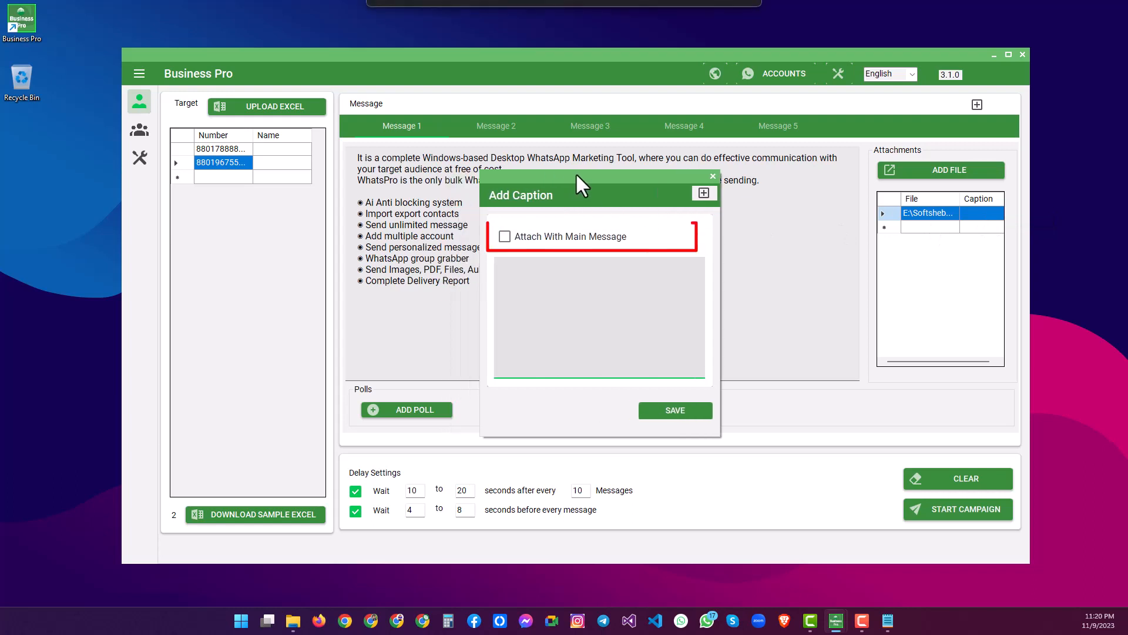
pyautogui.click(505, 237)
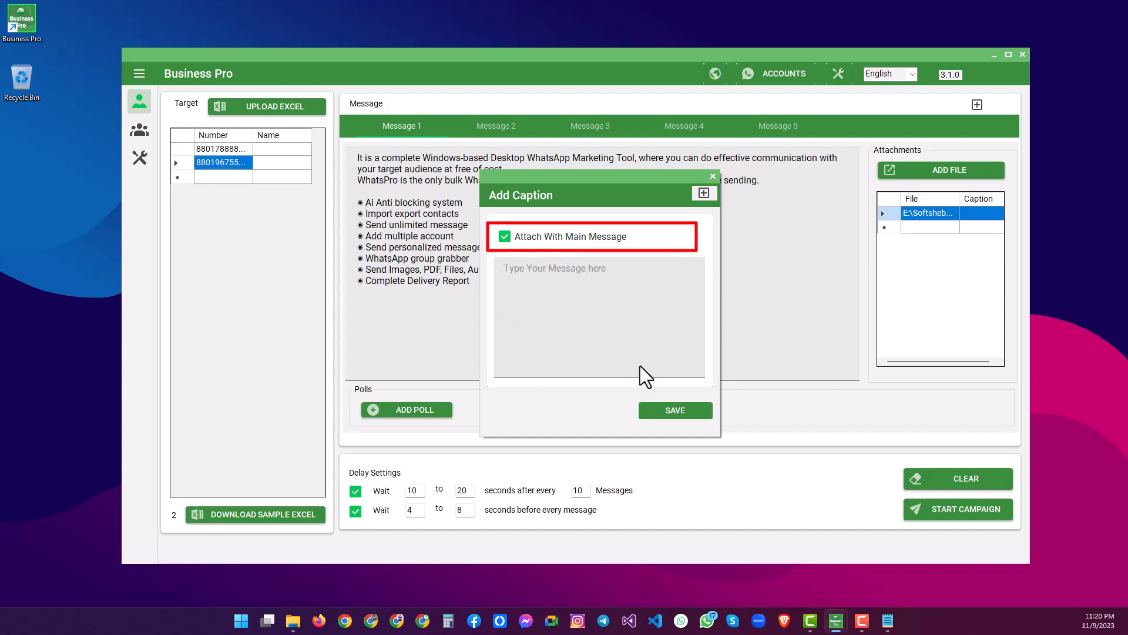
pyautogui.click(676, 411)
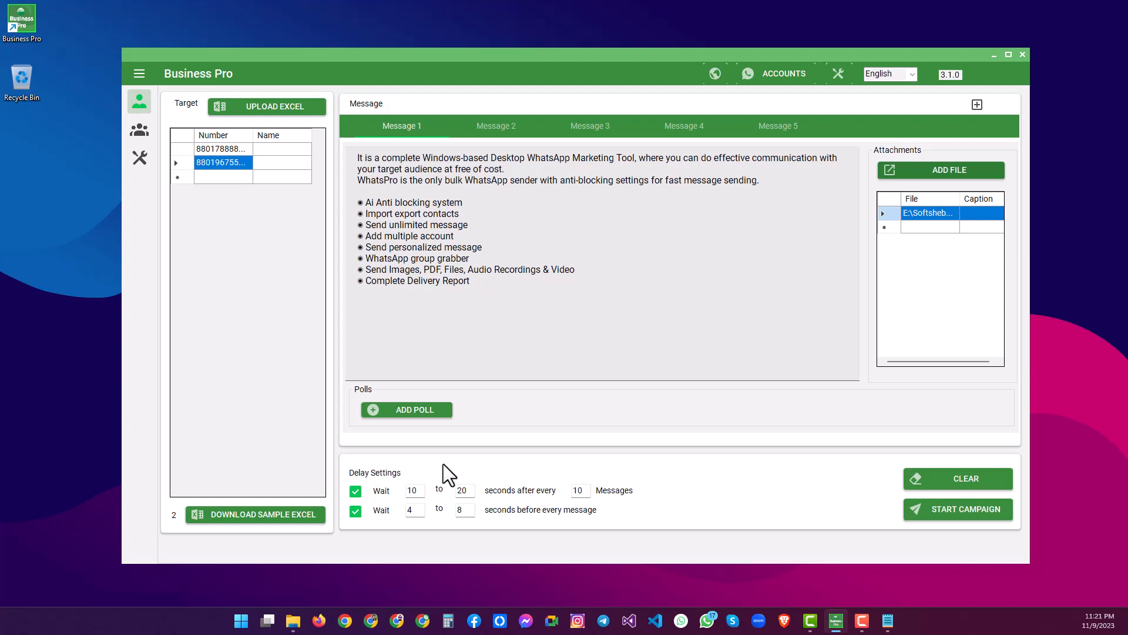
# - Set the delays to 2 to 4 seconds after every 10 messages and 1 to 2 seconds before every message
pyautogui.moveTo(418, 491); pyautogui.dragTo(397, 490)
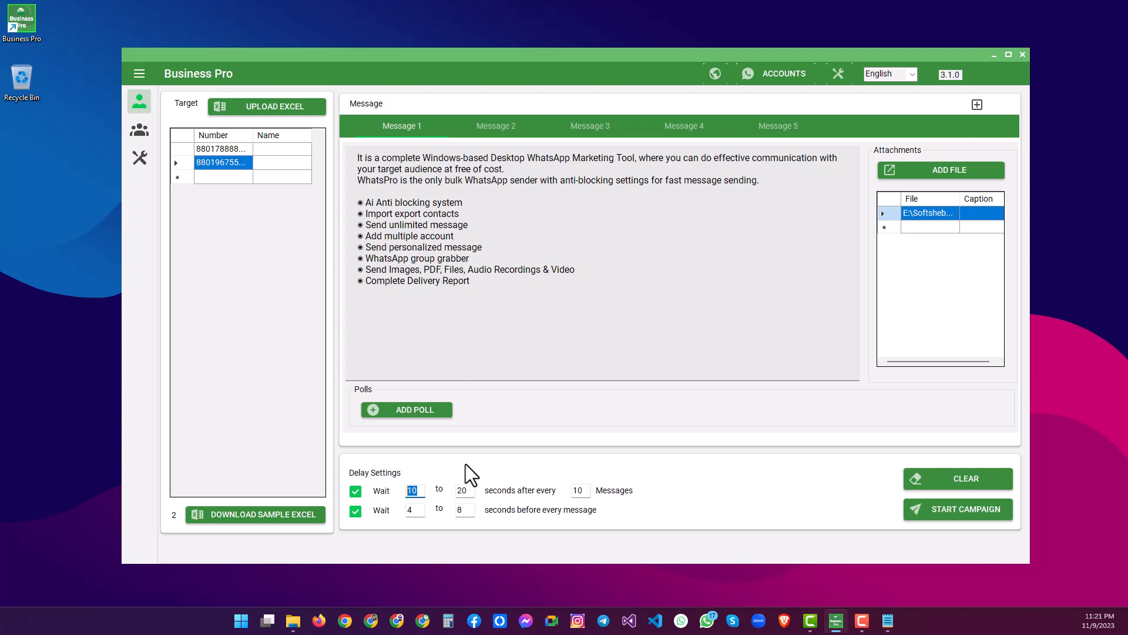
pyautogui.write('2')
pyautogui.press('Tab')
pyautogui.write('4')
pyautogui.doubleClick(418, 511)
pyautogui.write('1')
pyautogui.doubleClick(453, 509)
pyautogui.write('2')
# - Name the new campaign Test and select Profile-2 alongside Profile-1 as sending accounts, keeping the account swipe after 2 messages
pyautogui.click(946, 507)
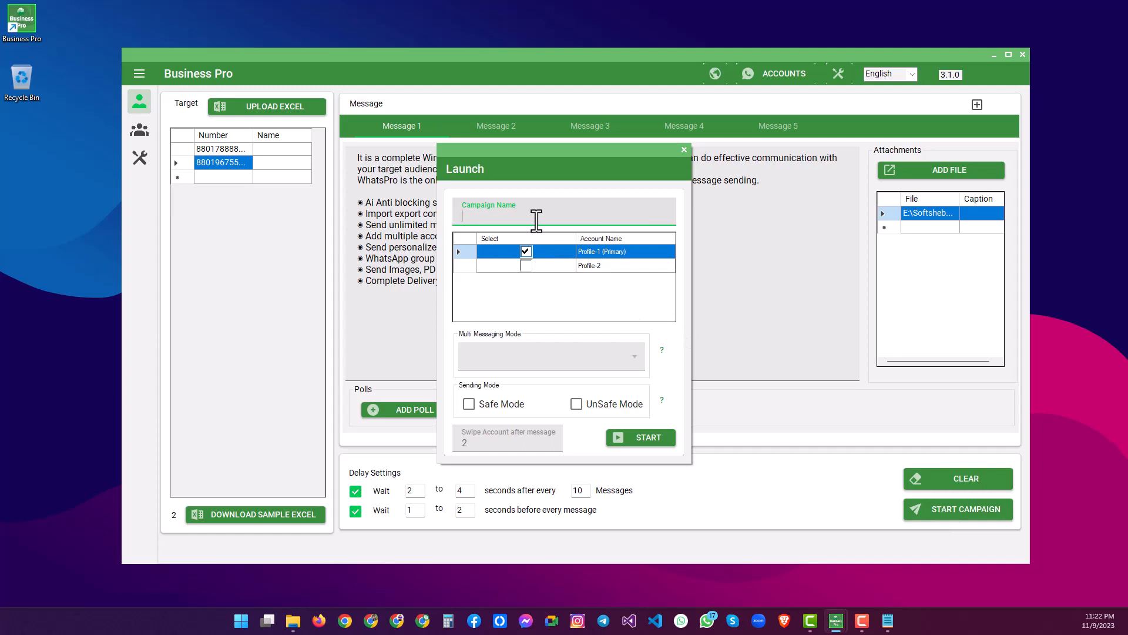
pyautogui.write('Test')
pyautogui.click(524, 265)
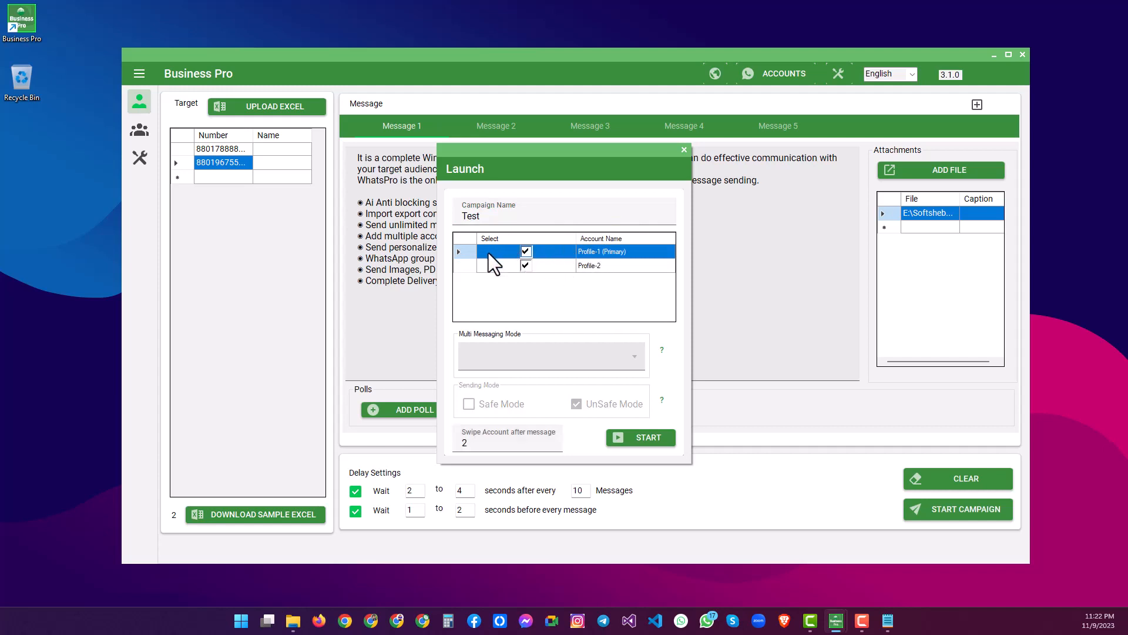
pyautogui.click(499, 442)
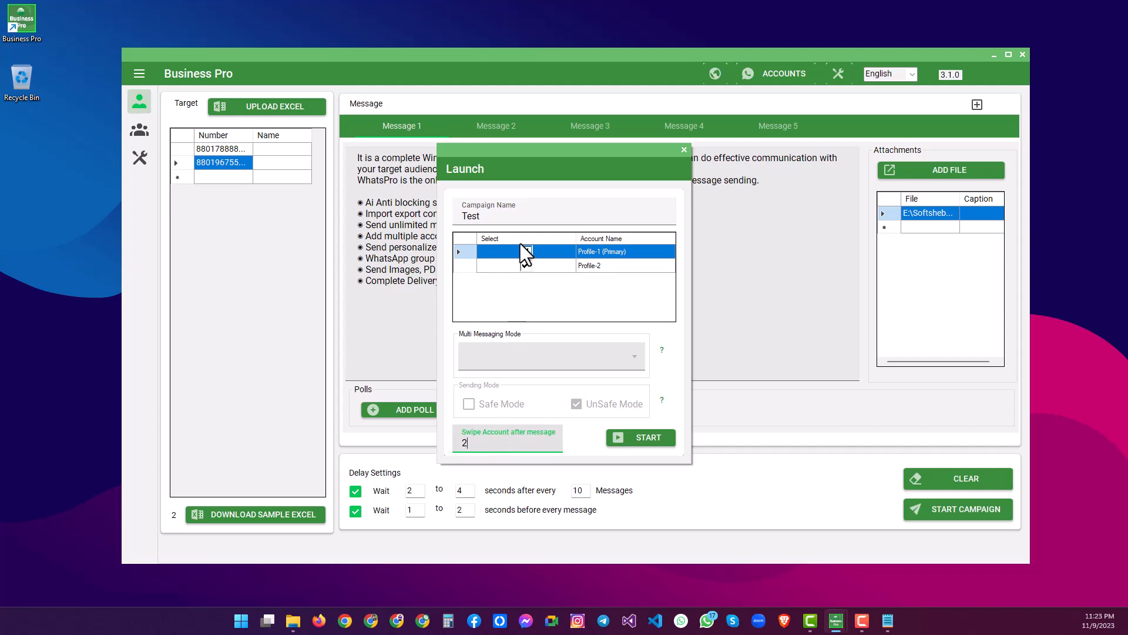
pyautogui.doubleClick(498, 445)
# - Leave only Profile-1 selected as the sending account and launch the campaign in UnSafe Mode
pyautogui.click(525, 265)
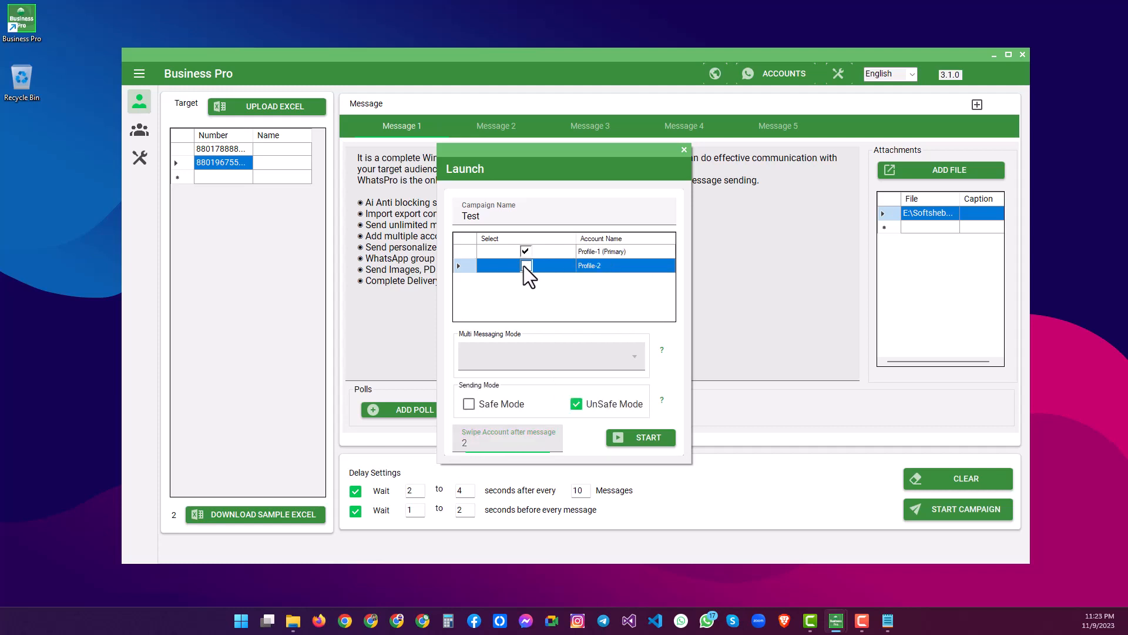
pyautogui.click(579, 255)
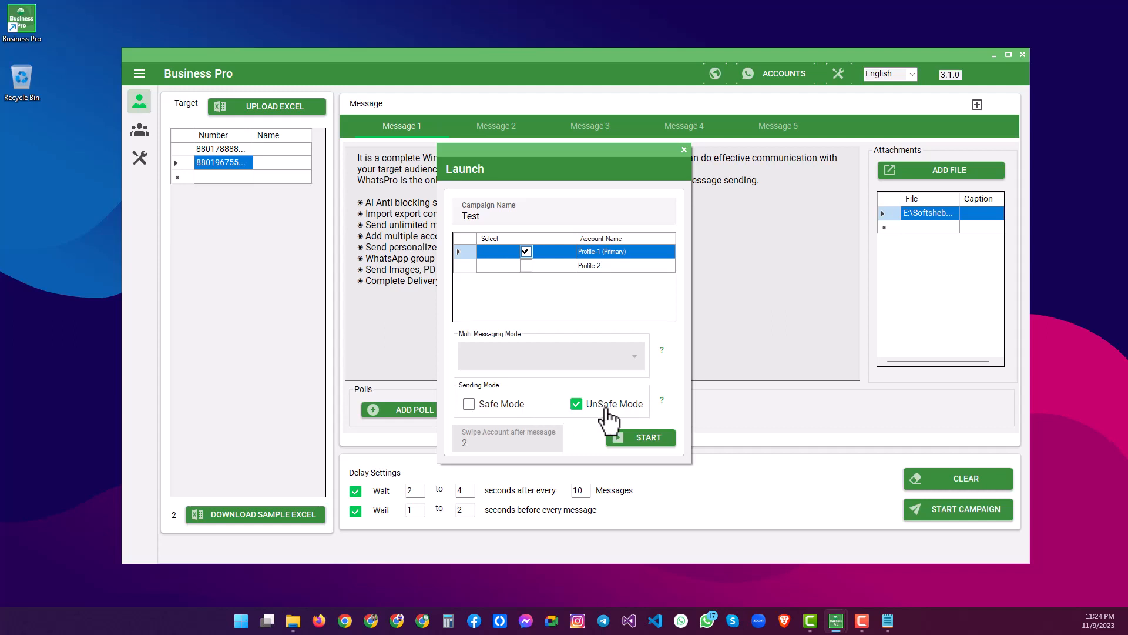
pyautogui.click(648, 438)
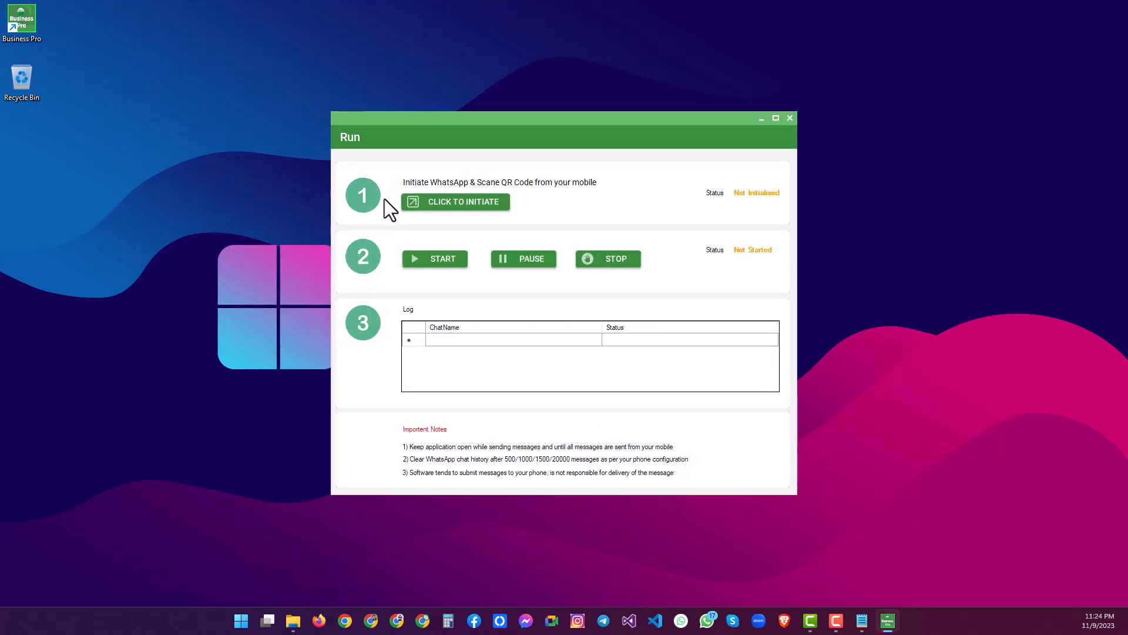
# - Initiate WhatsApp for Profile-1, minimize its browser window and start sending the campaign messages
pyautogui.click(450, 201)
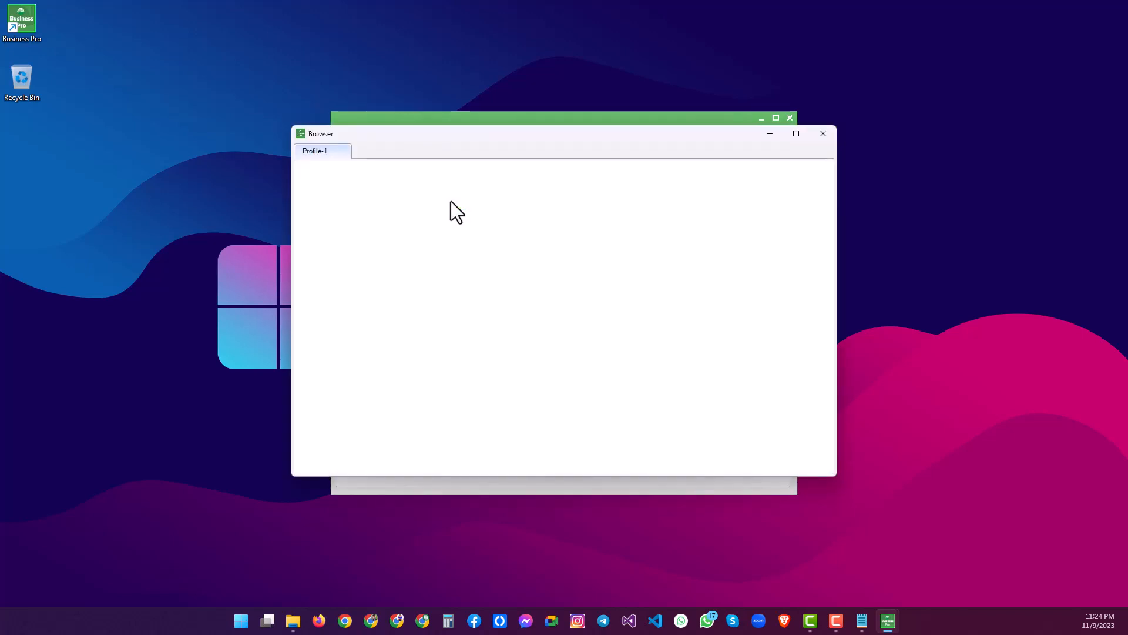
pyautogui.click(768, 135)
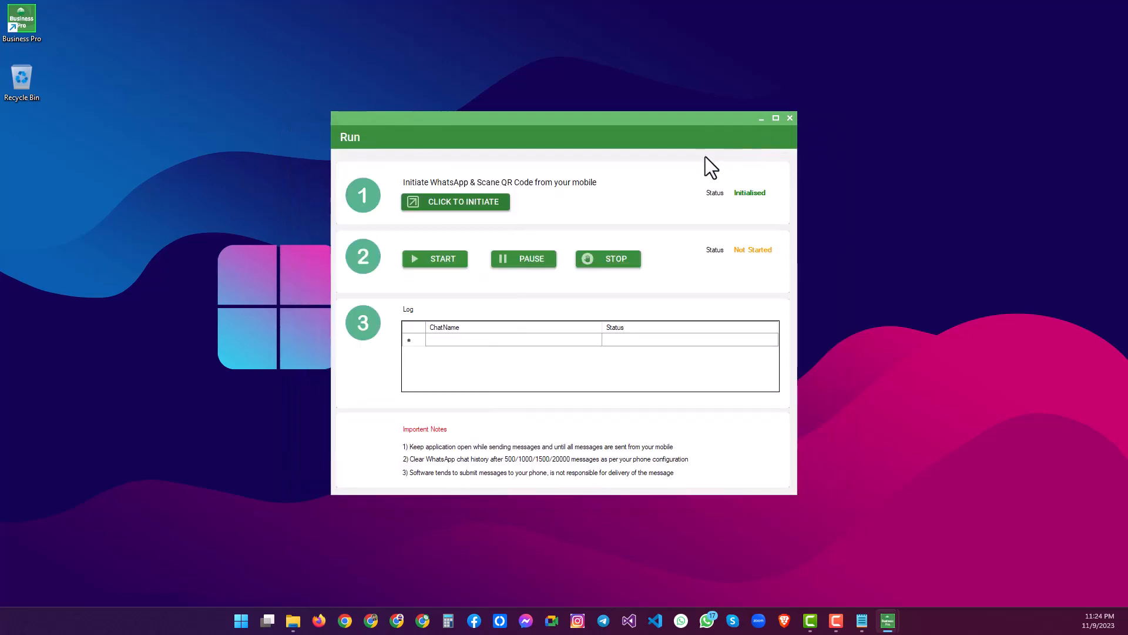
pyautogui.click(443, 259)
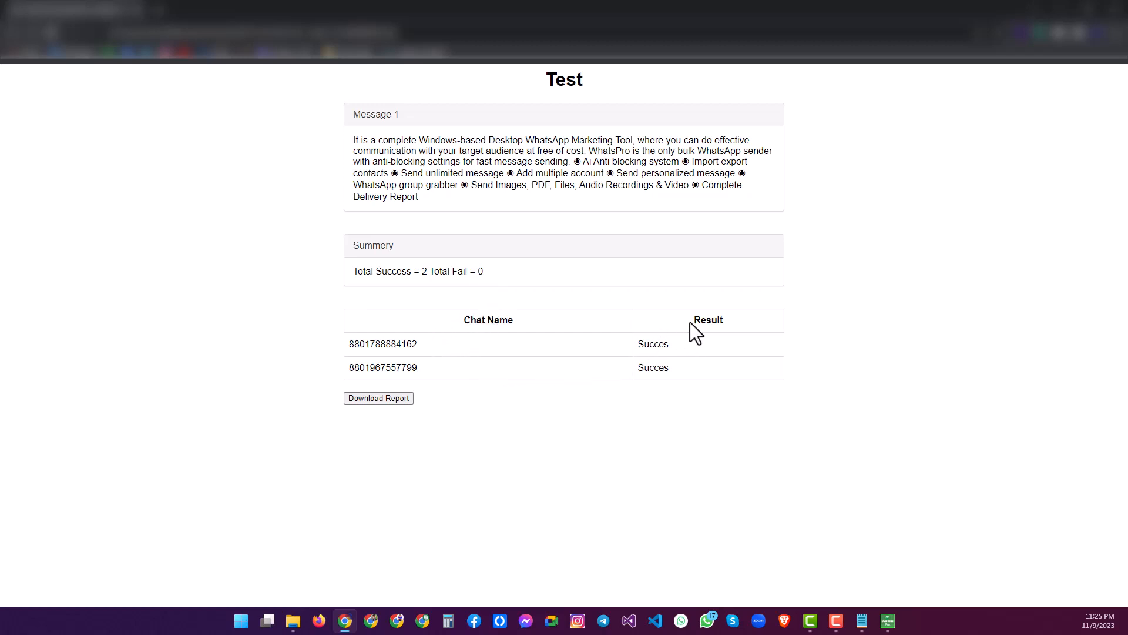
# - Download the delivery report of the Test campaign
pyautogui.moveTo(690, 322); pyautogui.dragTo(721, 320)
pyautogui.click(373, 398)
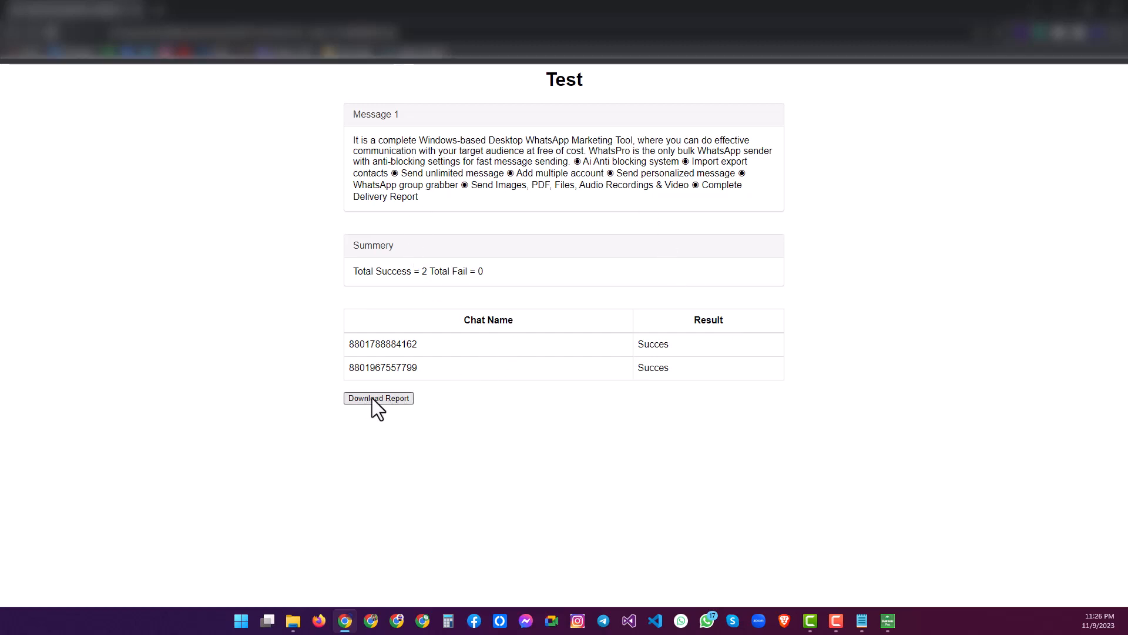